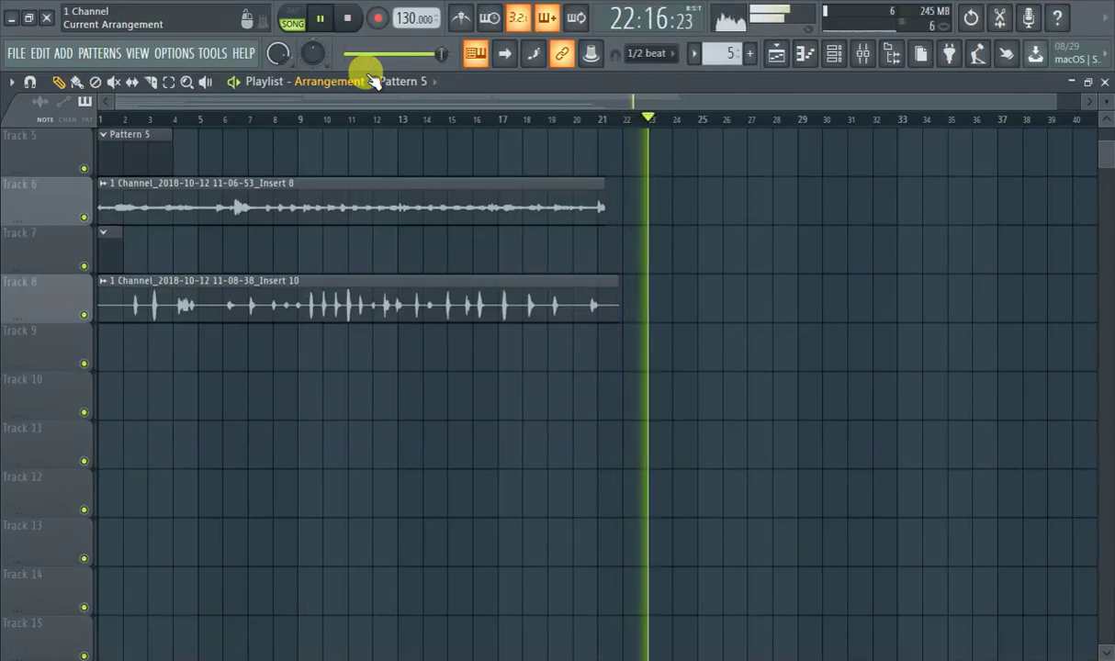
- Start song playback and load Fruity Vocoder into the first effect slot of the mixer's Master track
key("space")
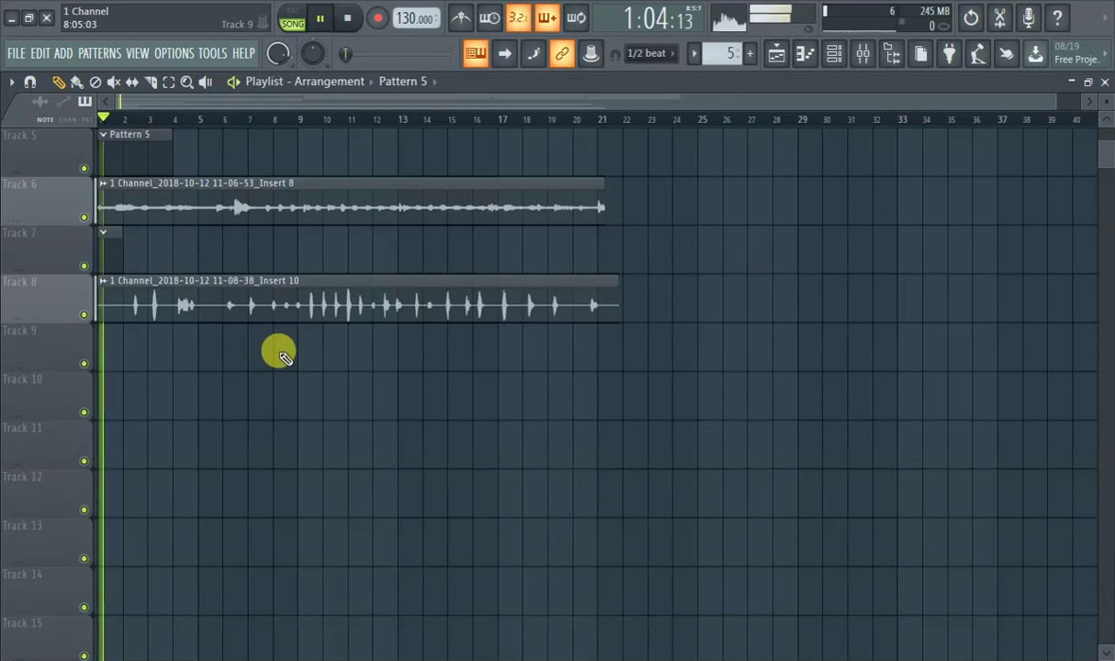
scroll(276, 363, "up", 4)
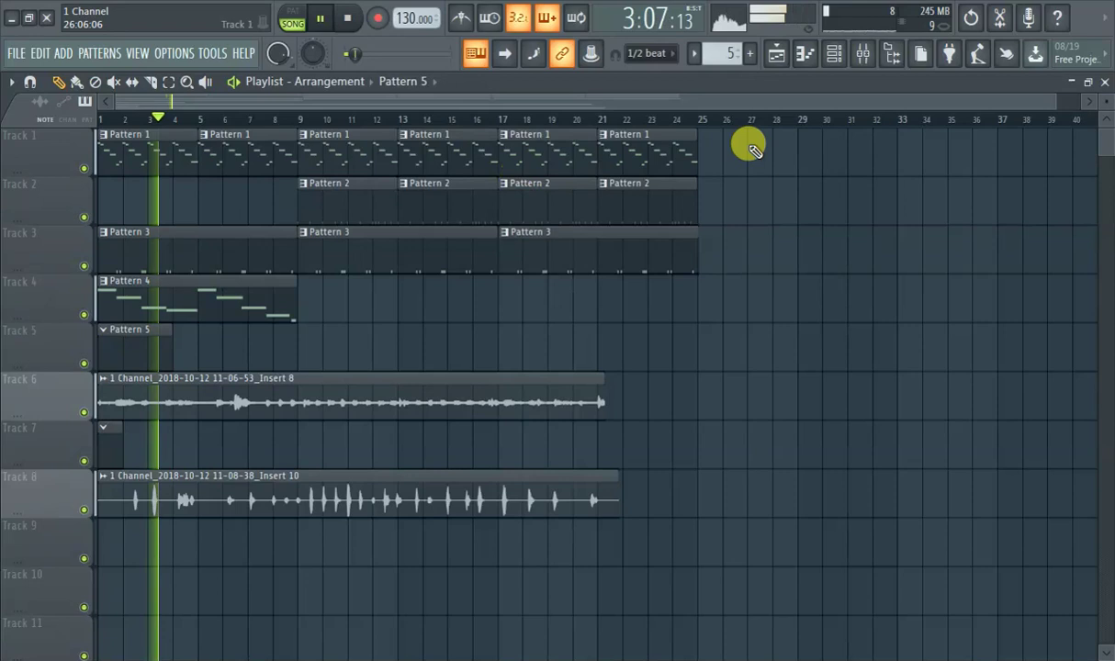
left_click(866, 52)
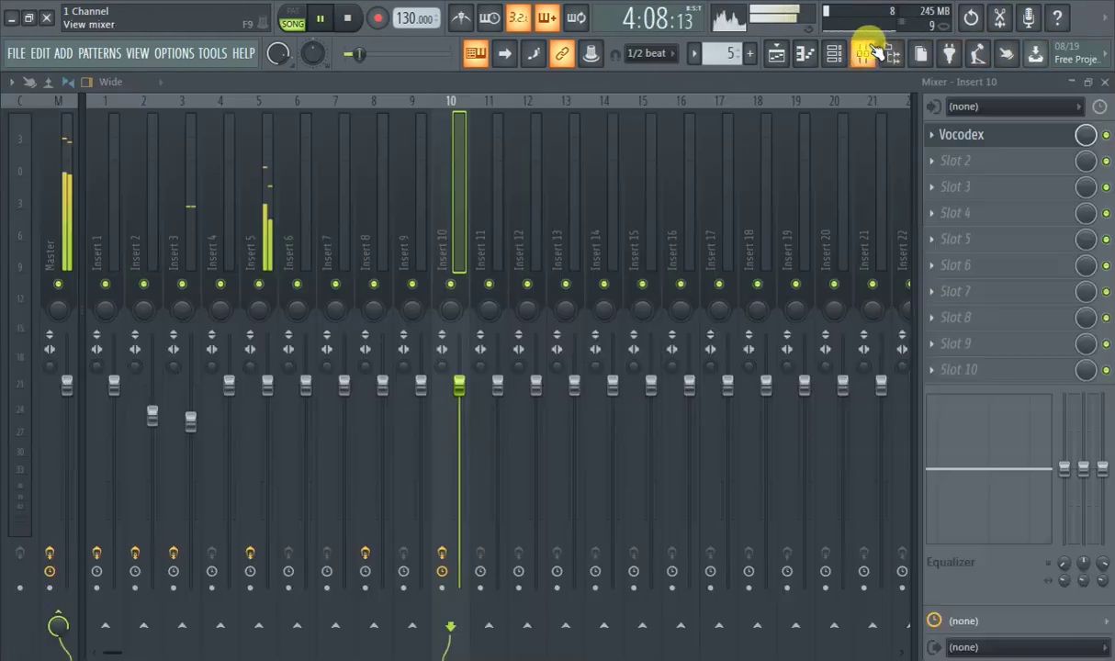
left_click(68, 187)
left_click(962, 138)
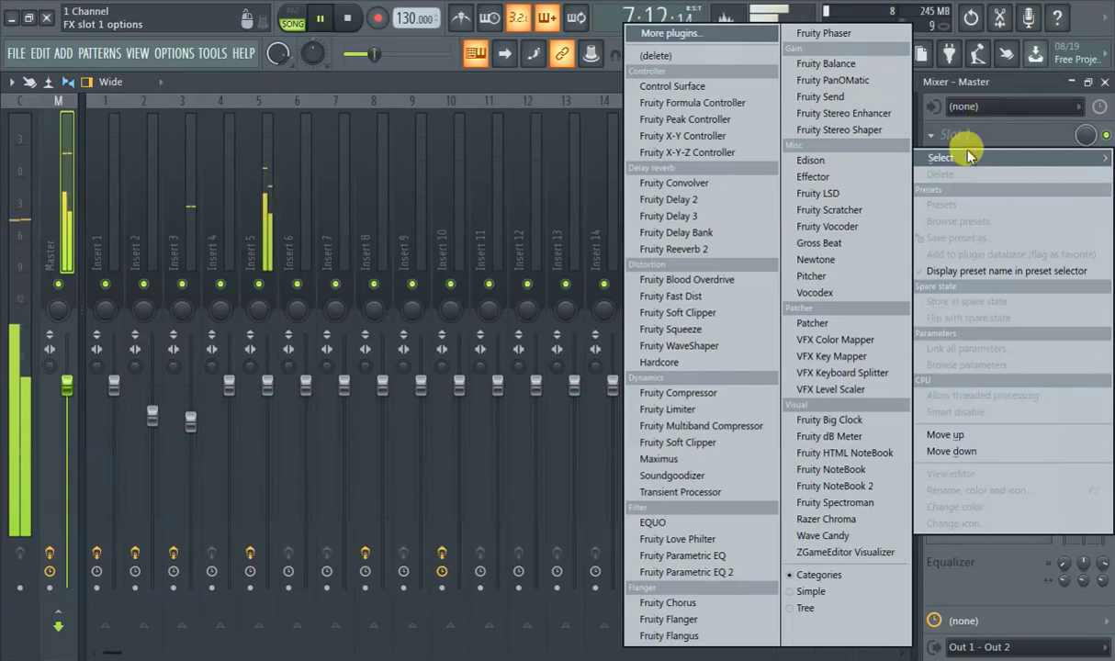
left_click(847, 225)
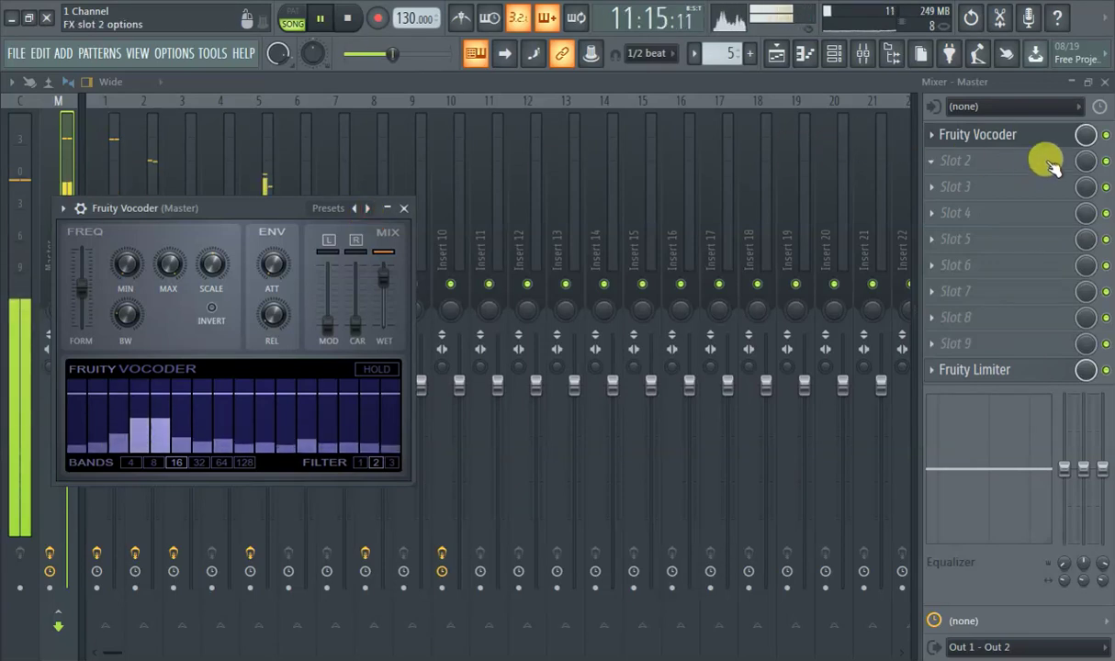
- Create an automation clip for the mix level of Fruity Vocoder on the Master track
left_click(1075, 135)
right_click(1084, 134)
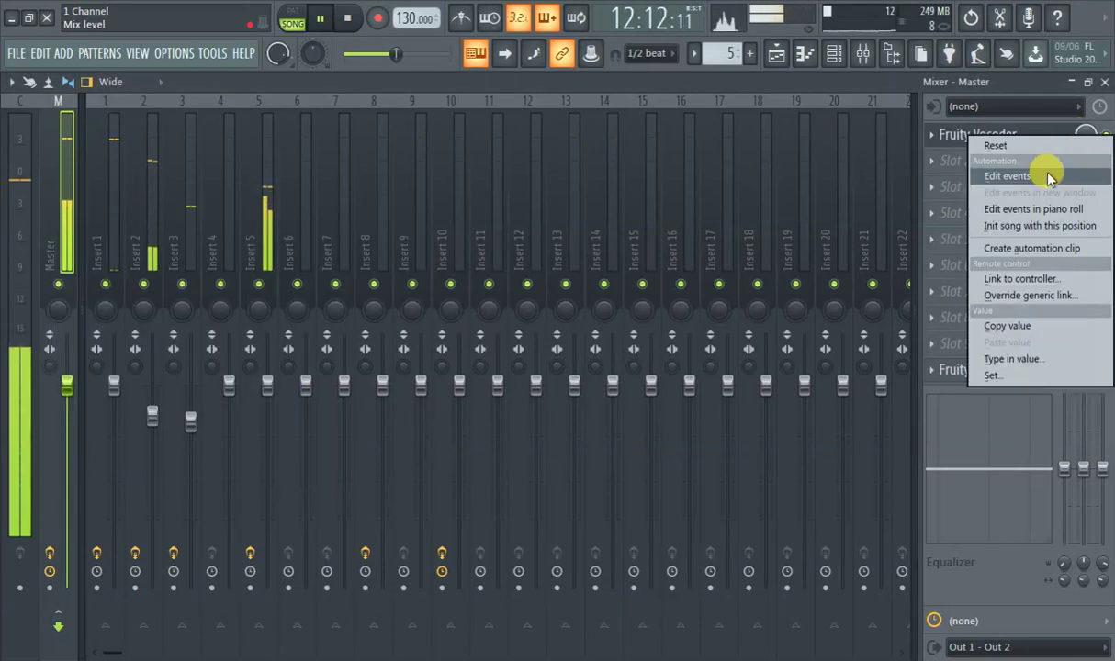
left_click(1050, 249)
- Shape the Vocoder mix level clip as a curved decline to the minimum at bar 17, held at the minimum until the clip's end
left_click(774, 57)
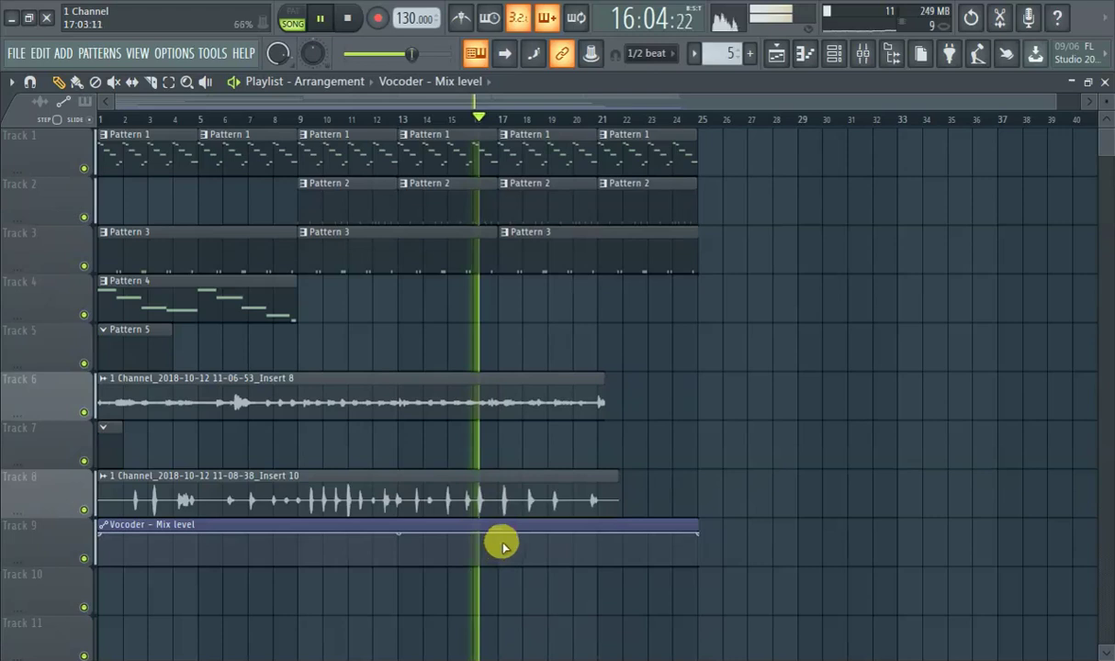
left_click_drag(498, 562, 498, 590)
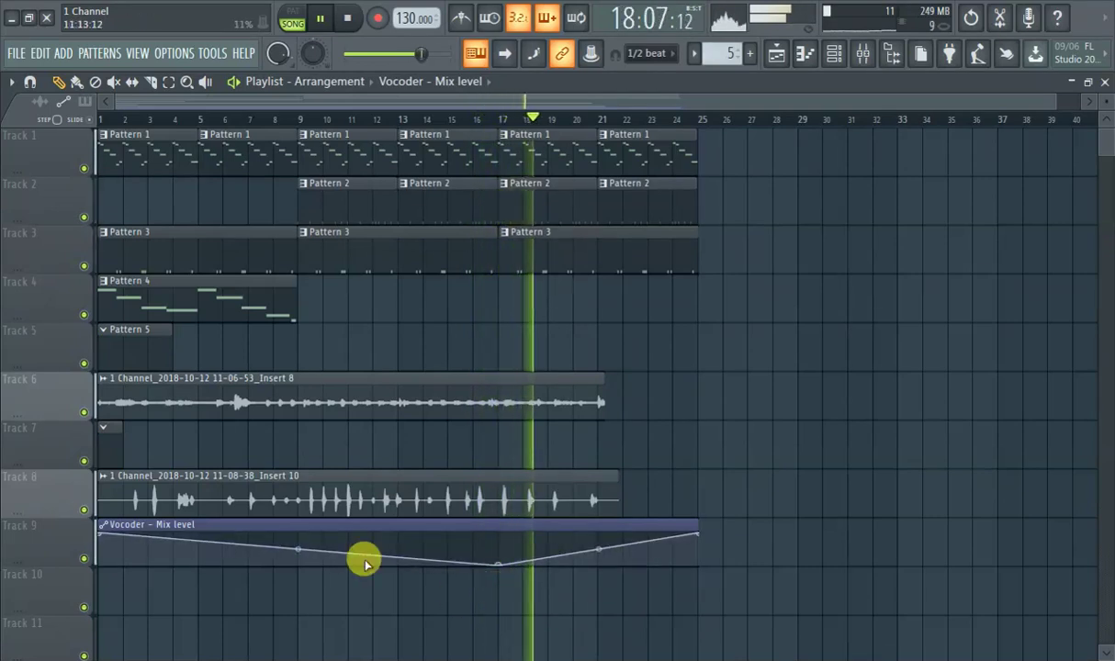
left_click_drag(297, 548, 297, 538)
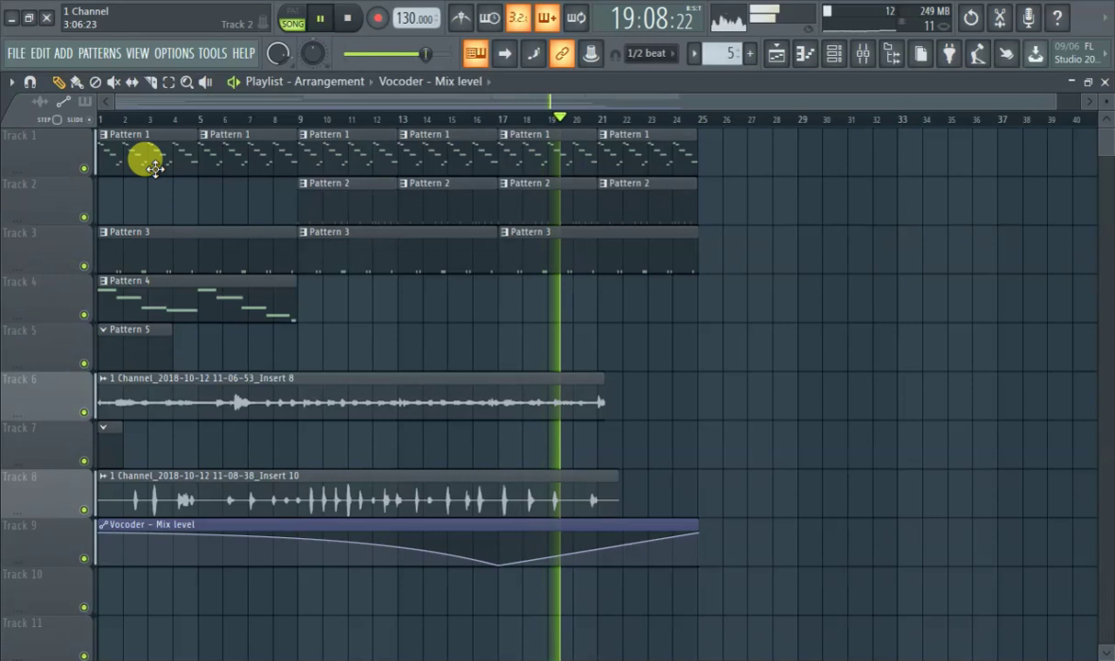
left_click(99, 120)
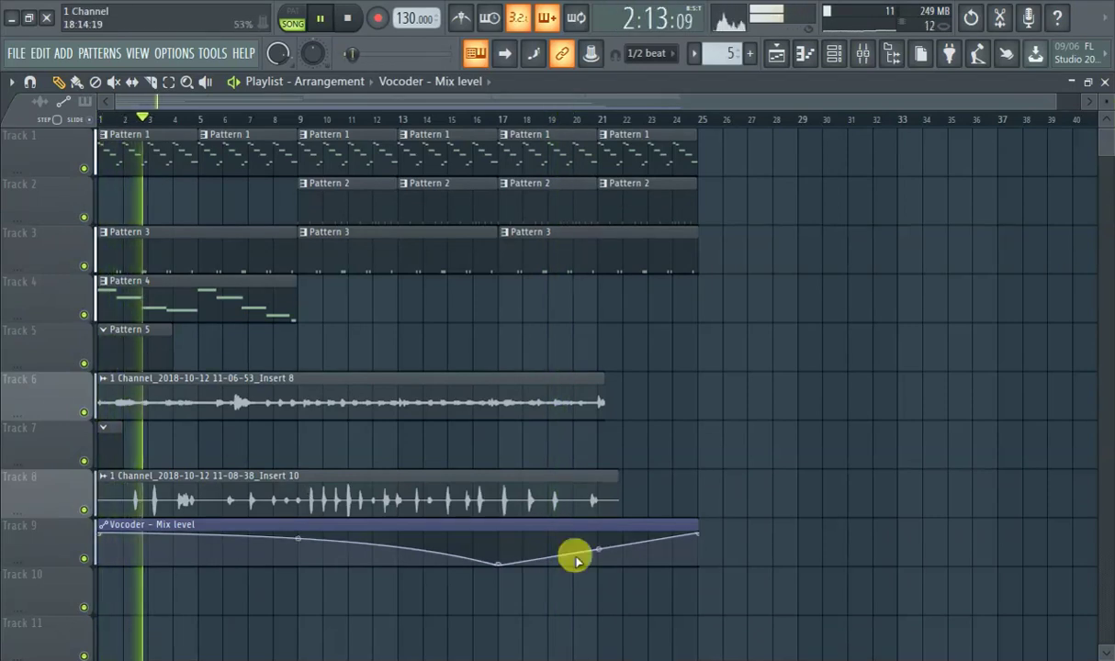
left_click_drag(700, 536, 704, 587)
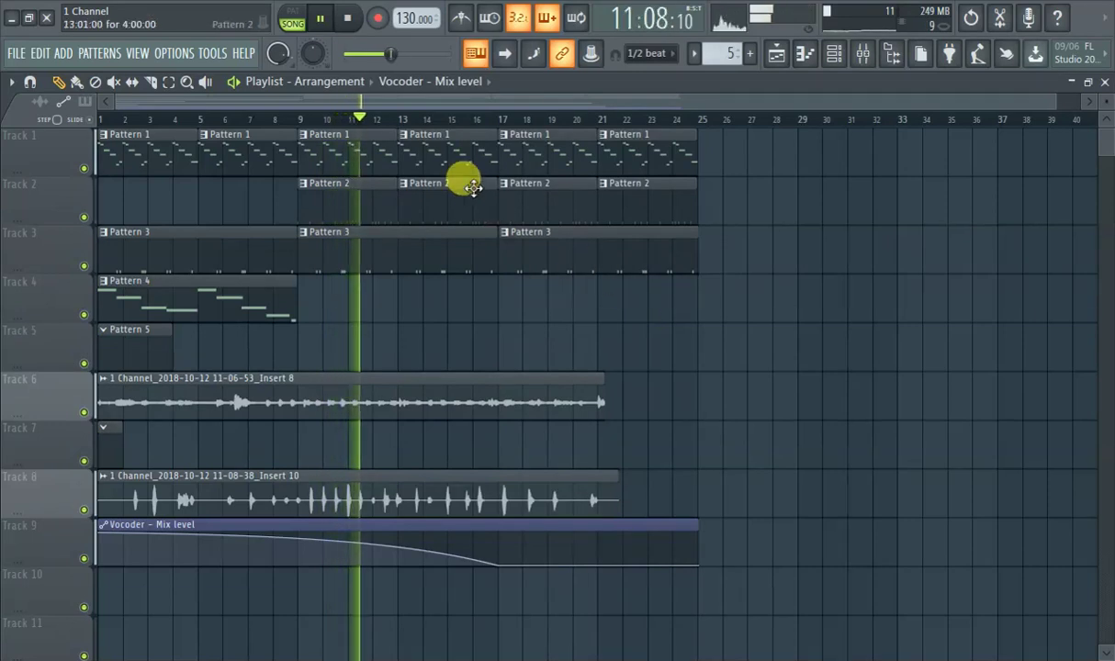
- Create a master volume automation clip and give it a curved fade-out from about bar 21 to its end at bar 25
right_click(277, 56)
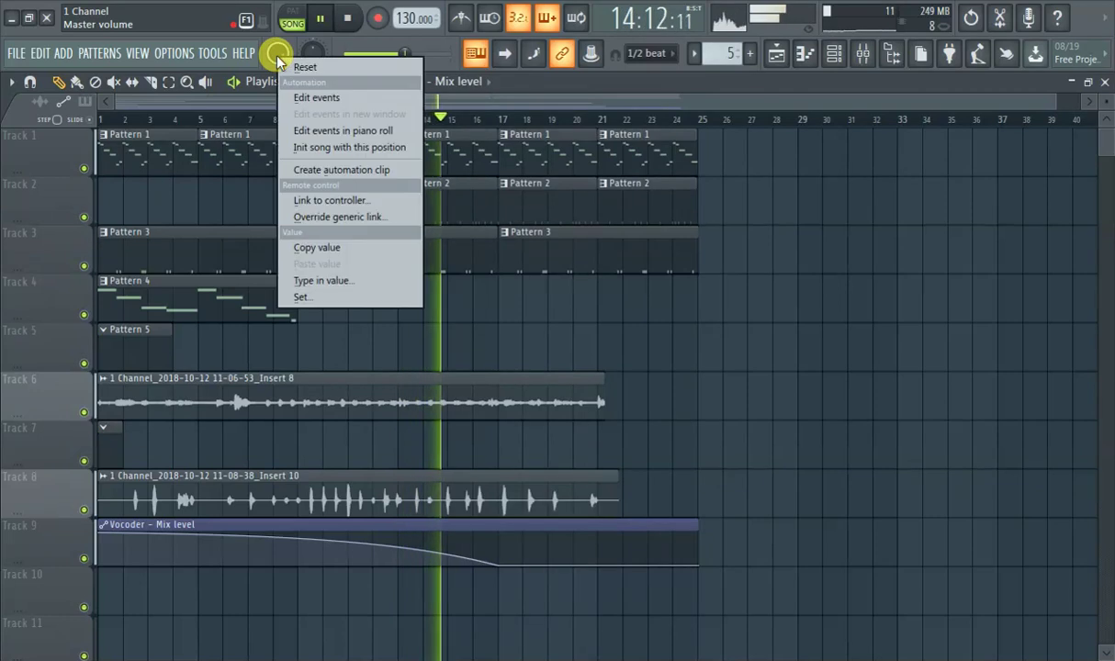
left_click(360, 172)
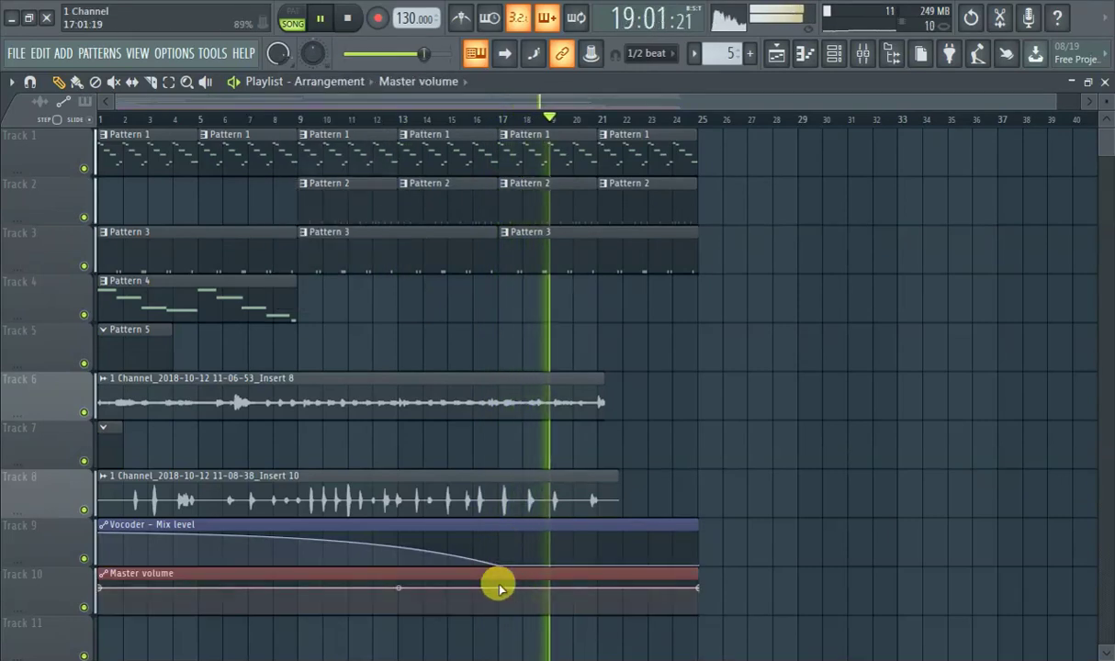
right_click(601, 588)
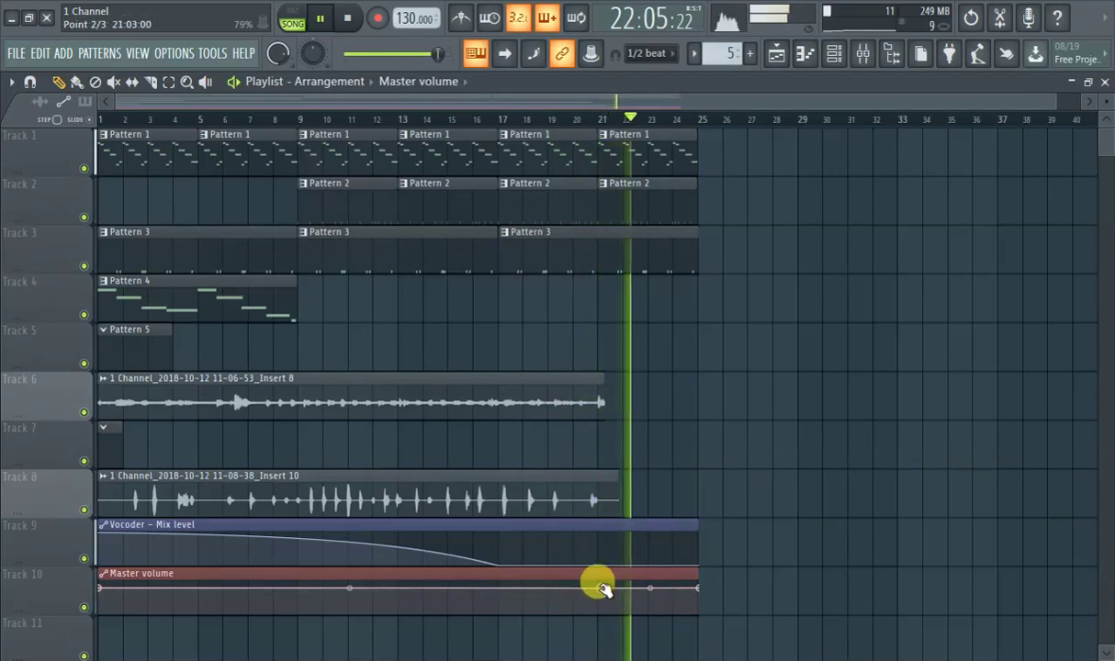
left_click(704, 572)
right_click(728, 576)
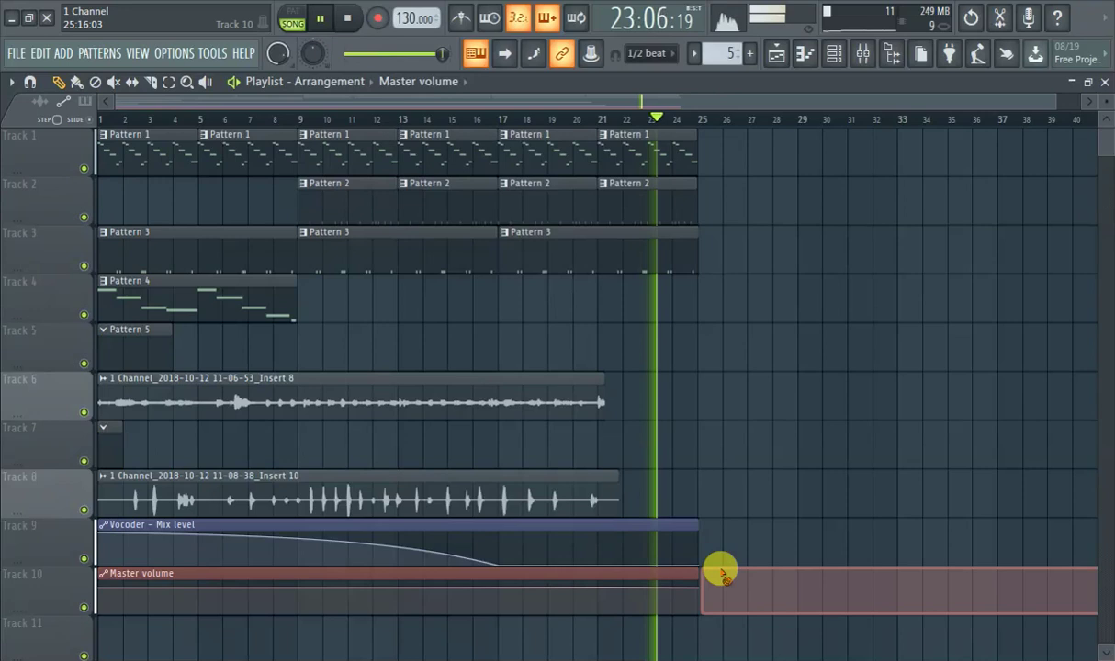
left_click_drag(697, 577, 653, 593)
left_click_drag(733, 575, 700, 571)
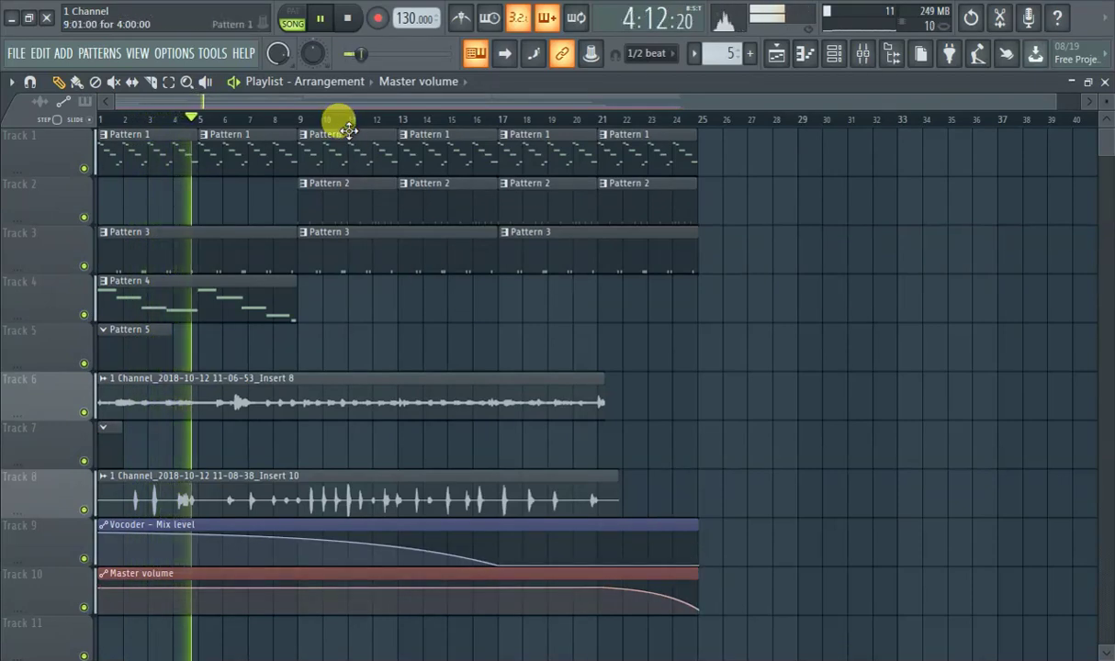
right_click(278, 57)
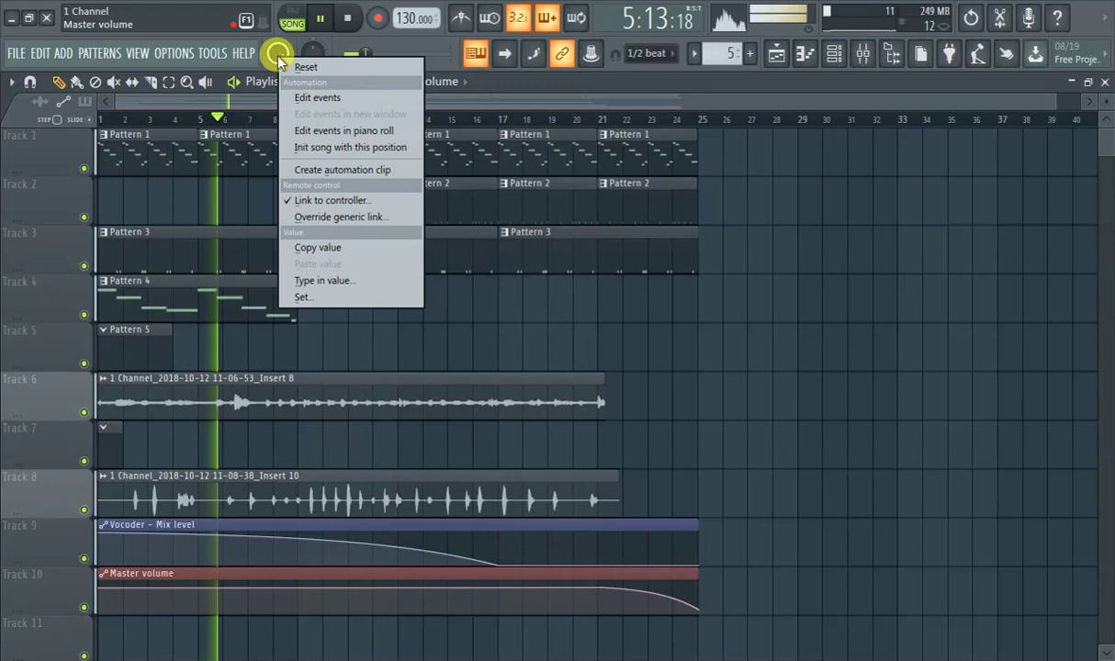
left_click(546, 88)
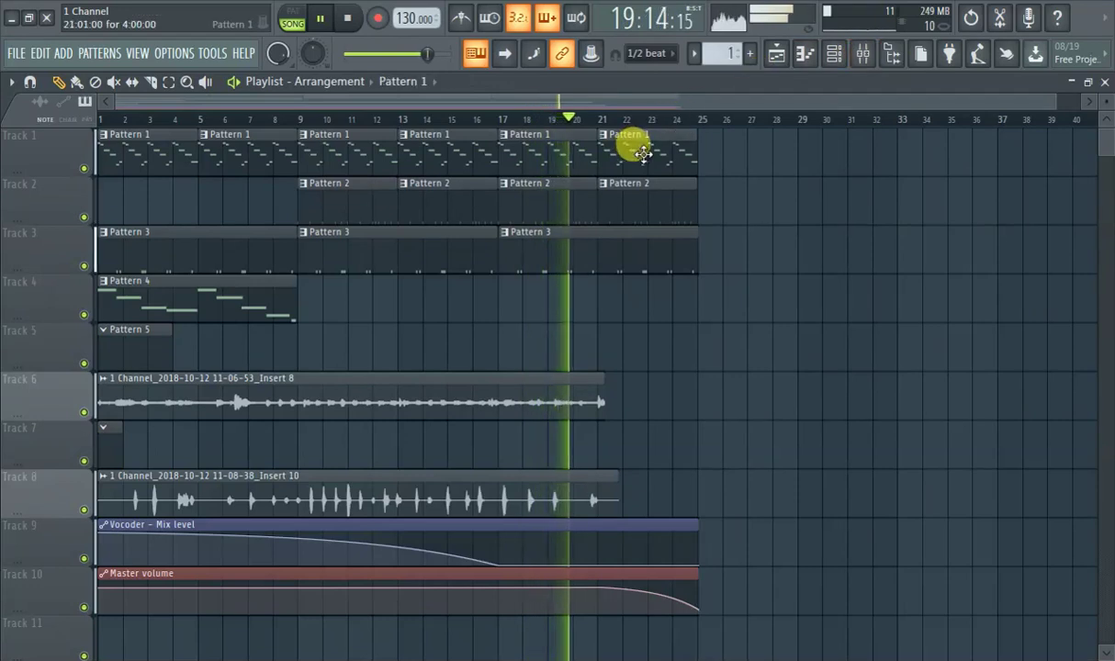
- Check the mixer routing in the channel rack and create a volume automation clip for mixer Insert 5
left_click(835, 59)
scroll(498, 293, "up", 4)
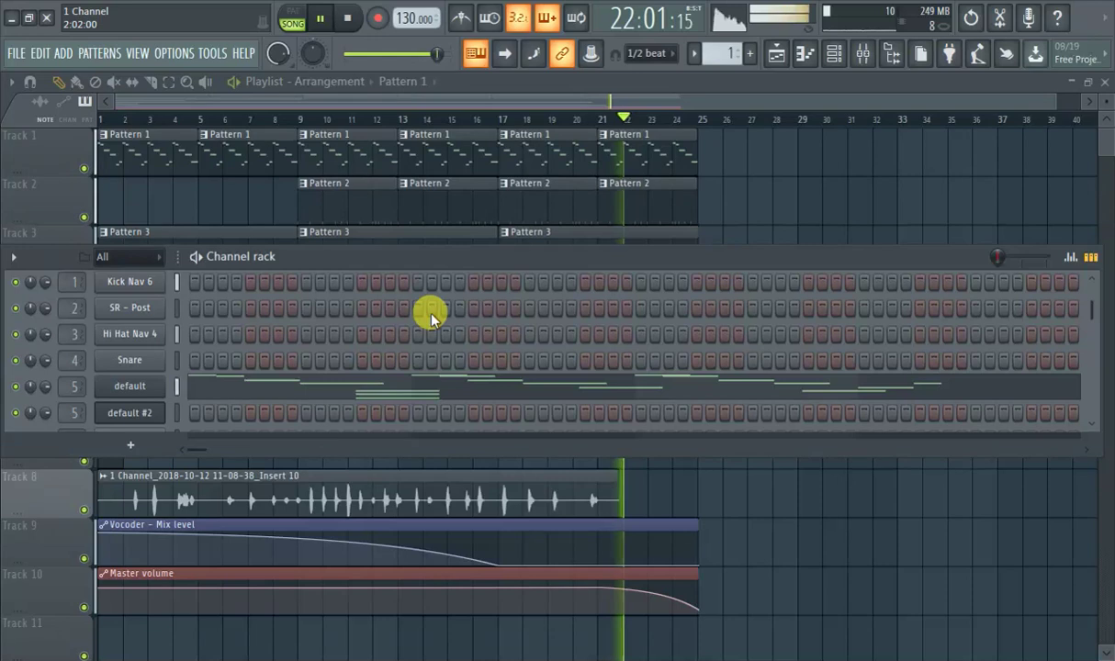
scroll(428, 311, "down", 1)
left_click(864, 54)
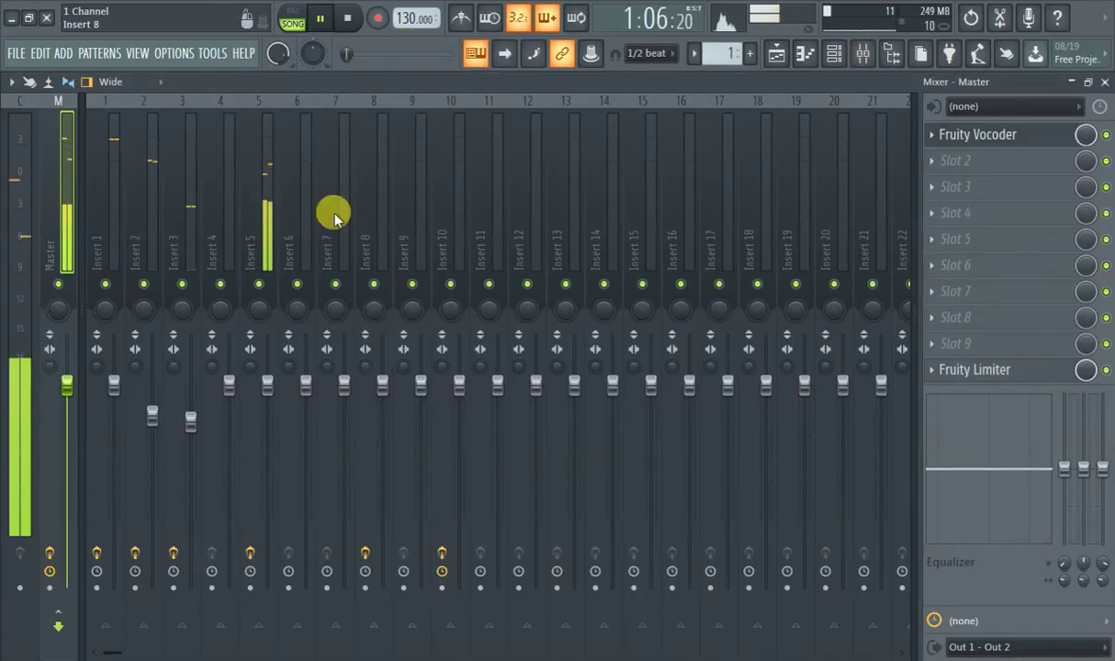
left_click(265, 200)
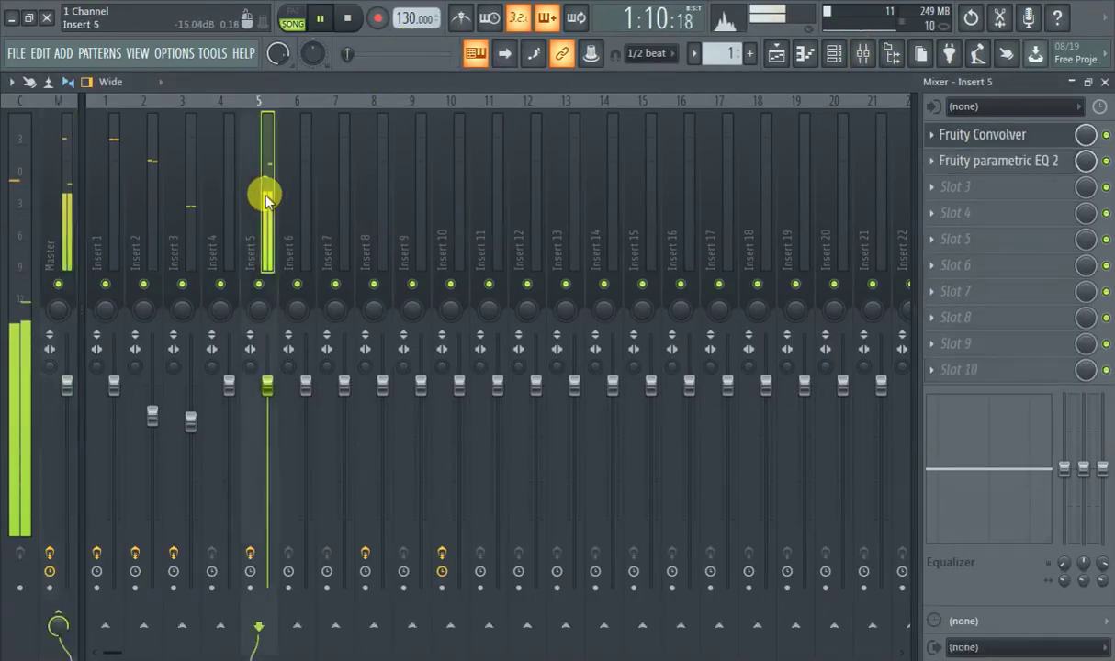
right_click(267, 450)
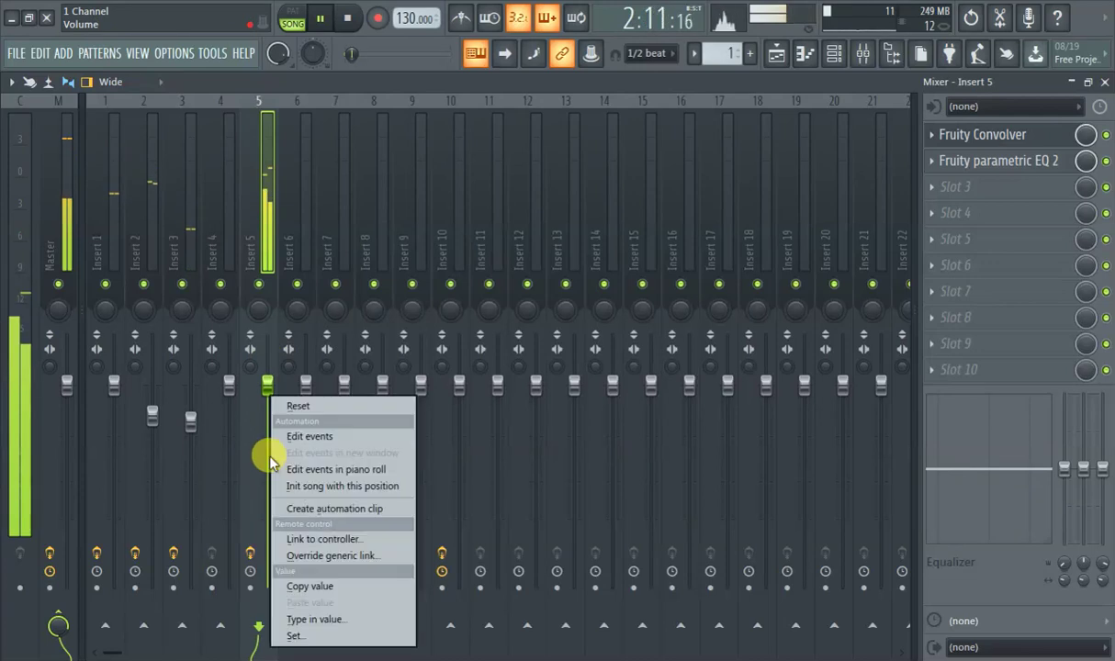
left_click(313, 511)
- Add a point near bar 13 to the Insert 5 volume clip and curve the level down to the minimum near bar 25
left_click(781, 59)
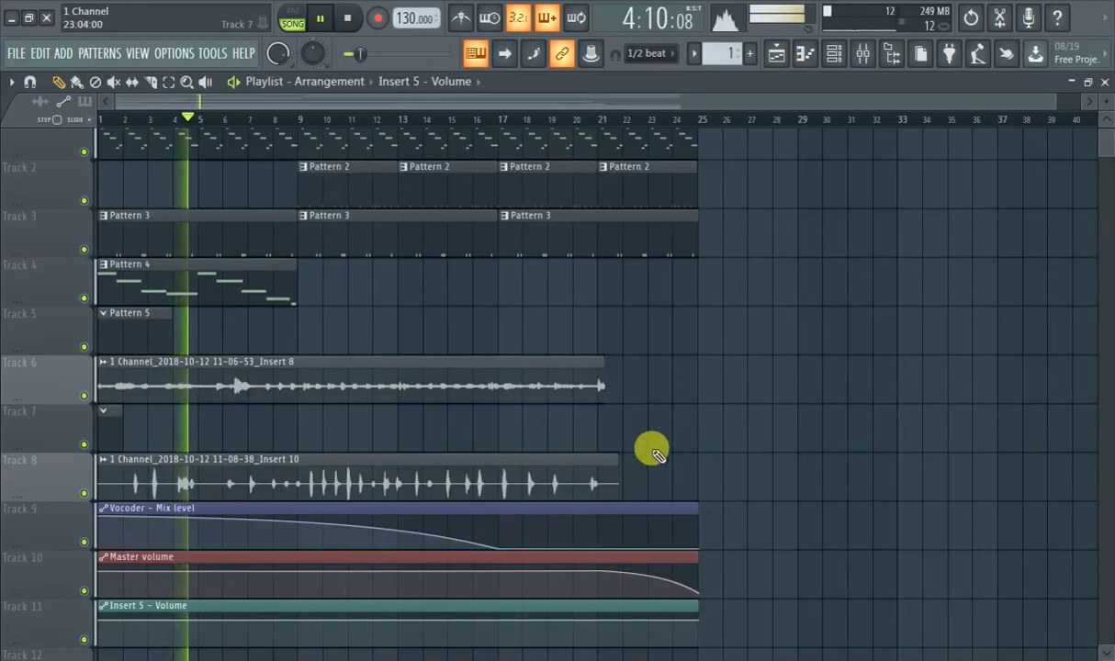
scroll(658, 552, "down", 2)
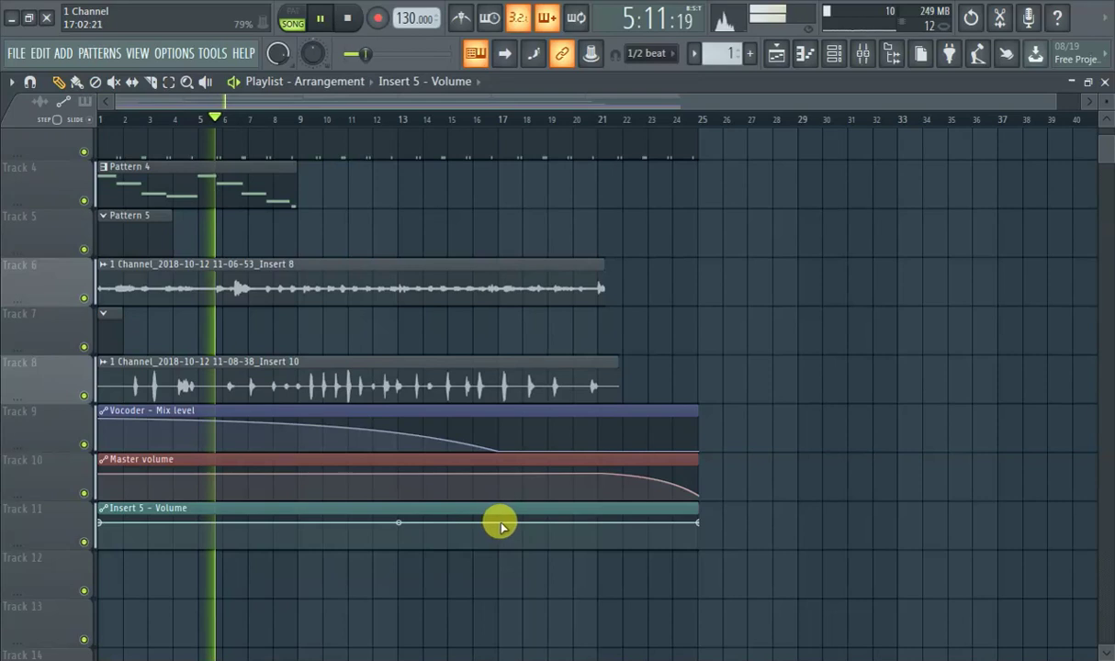
right_click(407, 523)
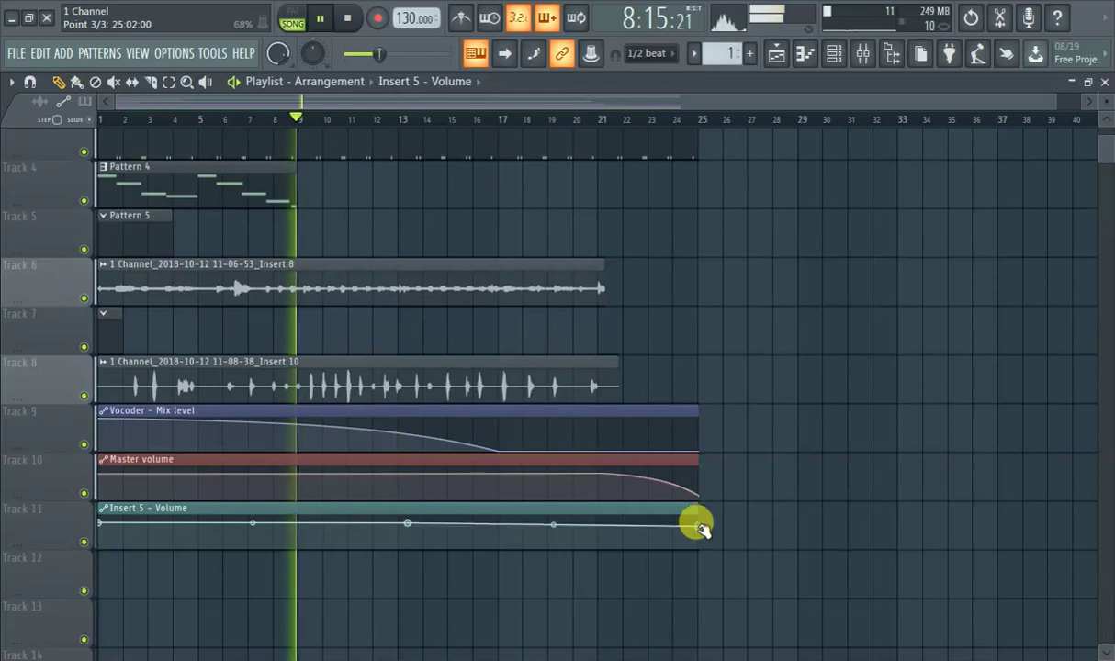
left_click_drag(698, 525, 689, 550)
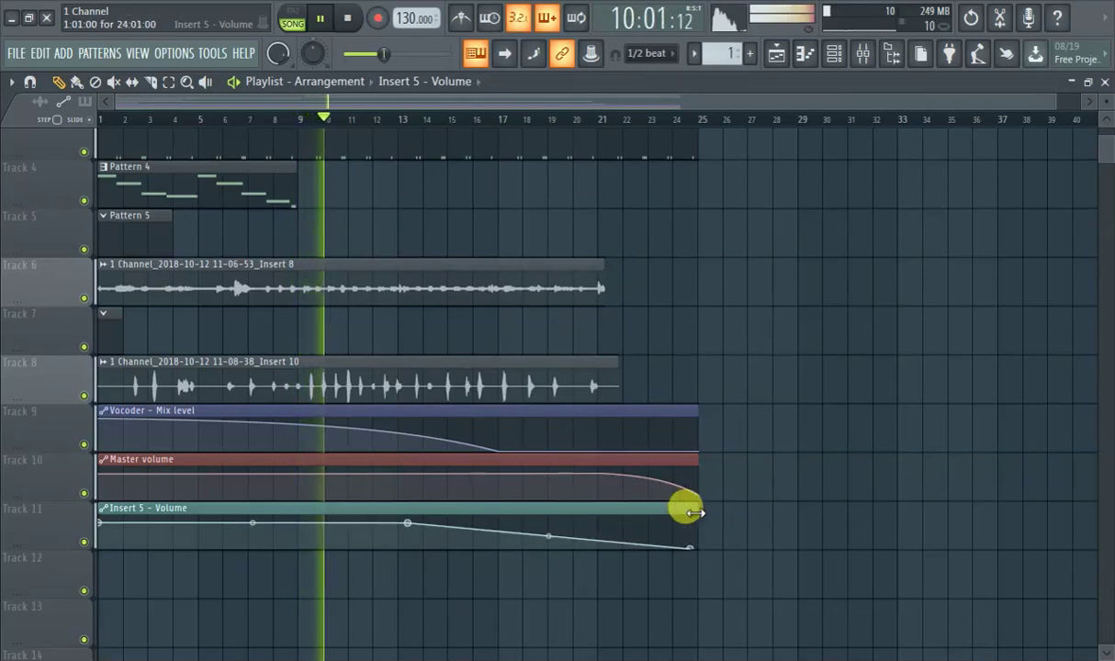
left_click_drag(549, 533, 547, 522)
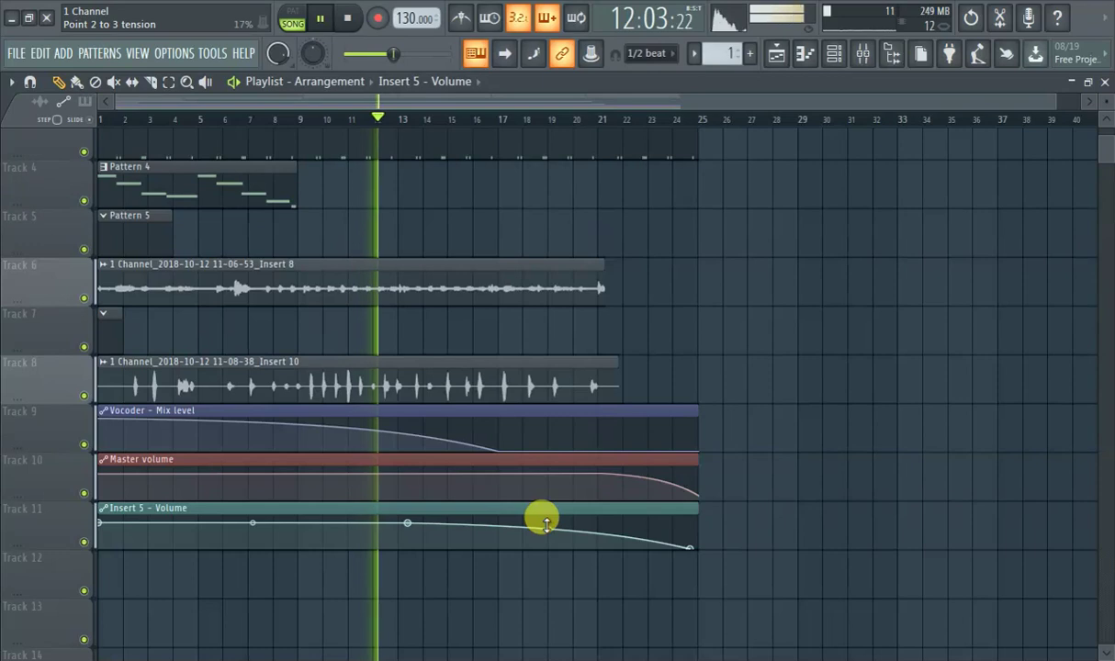
- Steepen the Insert 5 volume curve so it drops quickly just after bar 13, and play the song from about bar 12
scroll(485, 550, "up", 1)
scroll(485, 548, "up", 1)
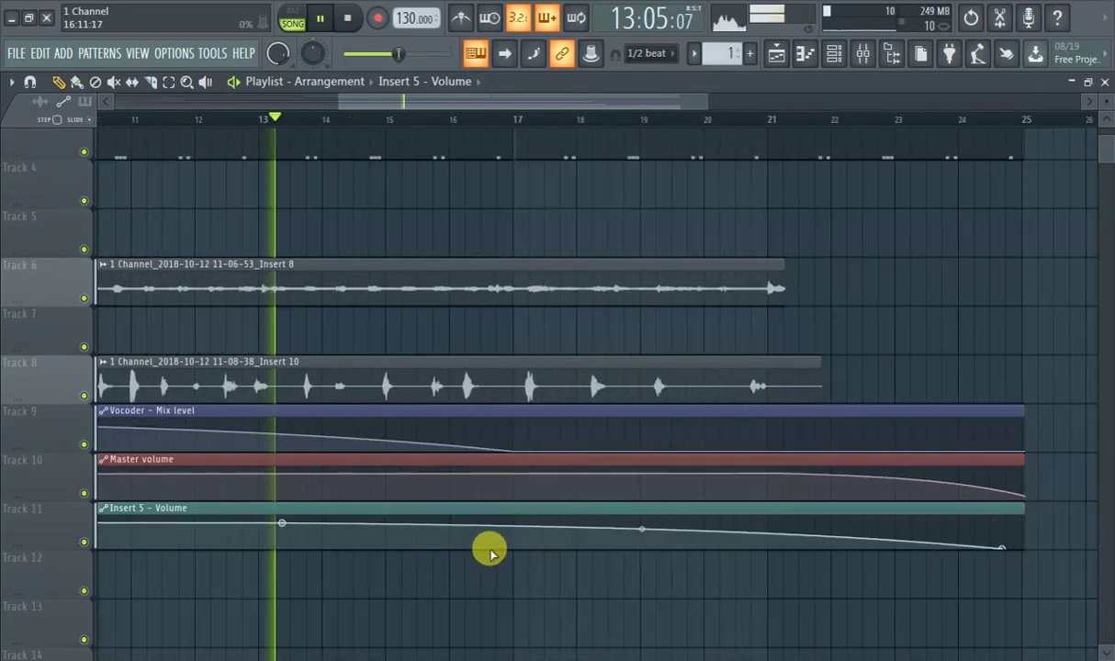
scroll(490, 550, "down", 2)
scroll(463, 542, "down", 1)
scroll(435, 481, "up", 2)
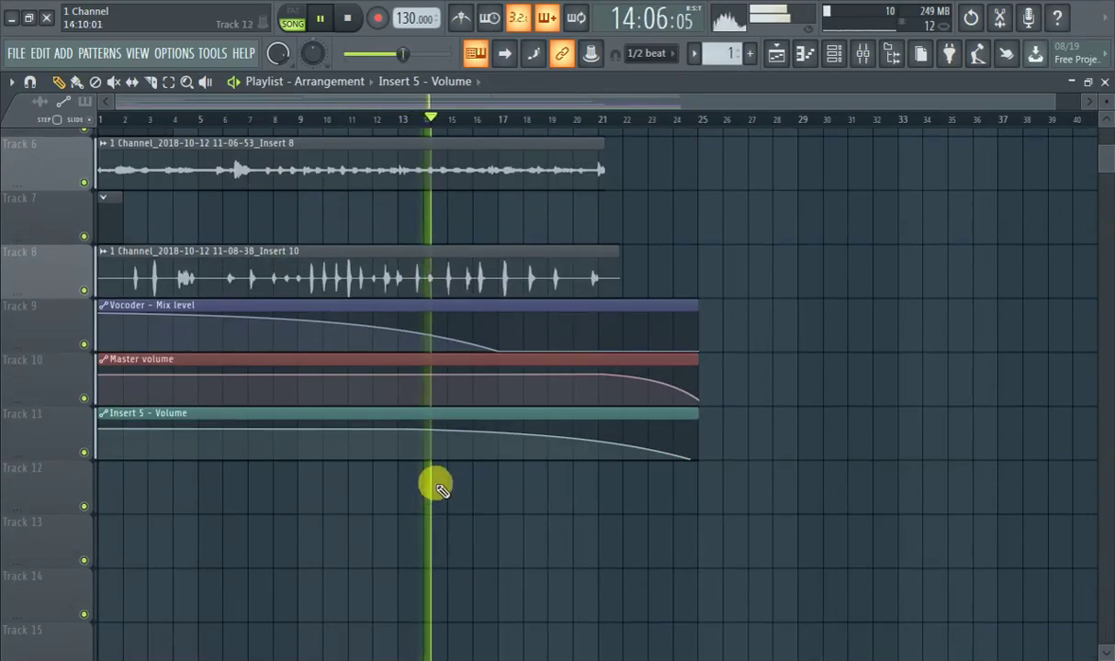
scroll(726, 319, "up", 3)
scroll(1106, 166, "down", 1)
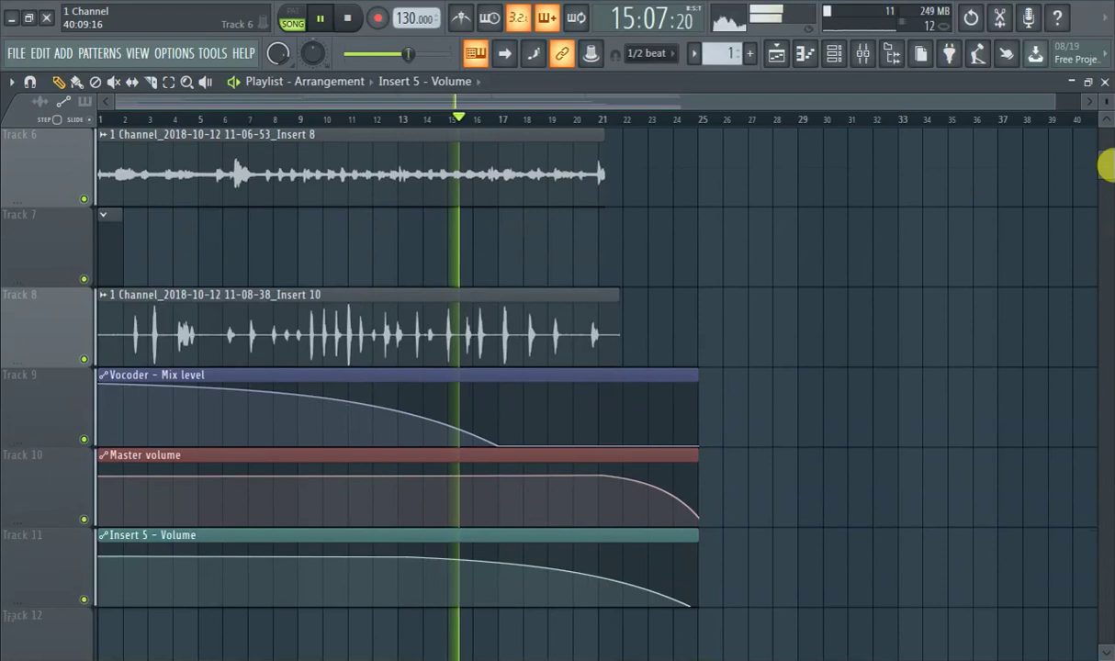
mouse_move(1106, 99)
left_mouse_down()
mouse_move(1106, 123)
mouse_move(1106, 92)
mouse_move(1106, 110)
mouse_move(1106, 101)
left_mouse_up()
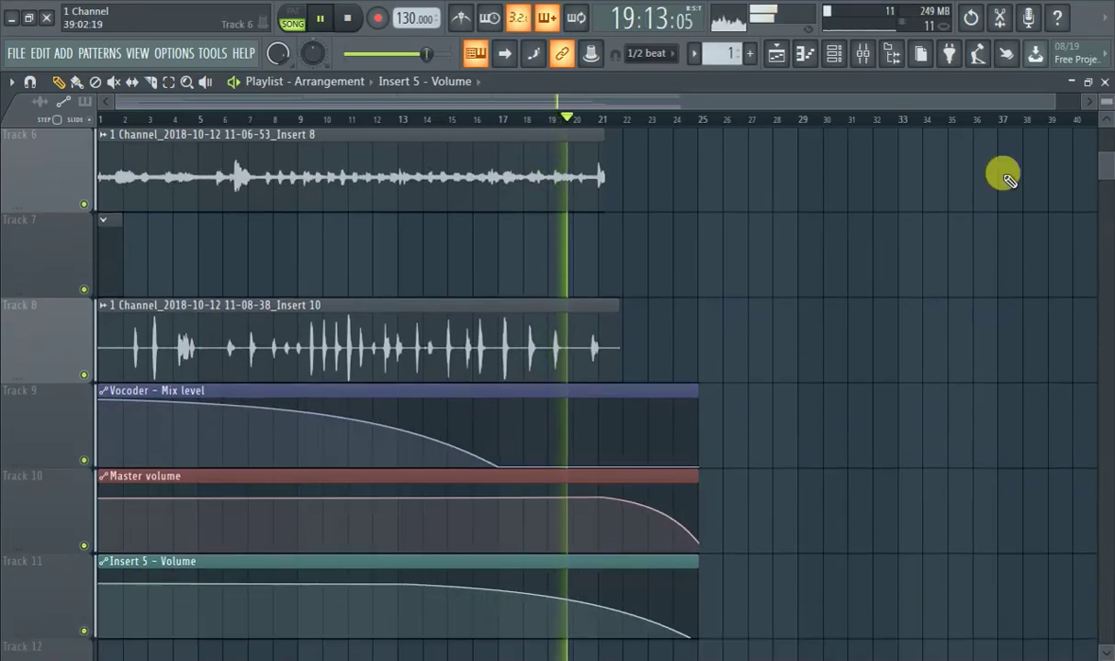
scroll(646, 421, "down", 1)
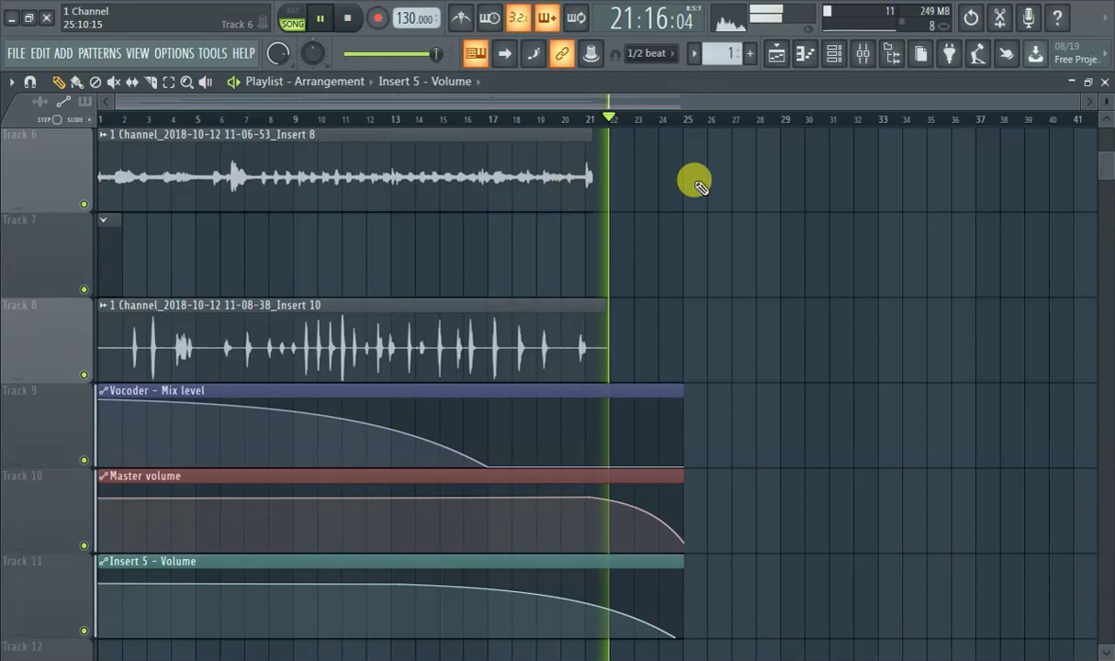
left_click_drag(537, 595, 538, 652)
left_click(373, 118)
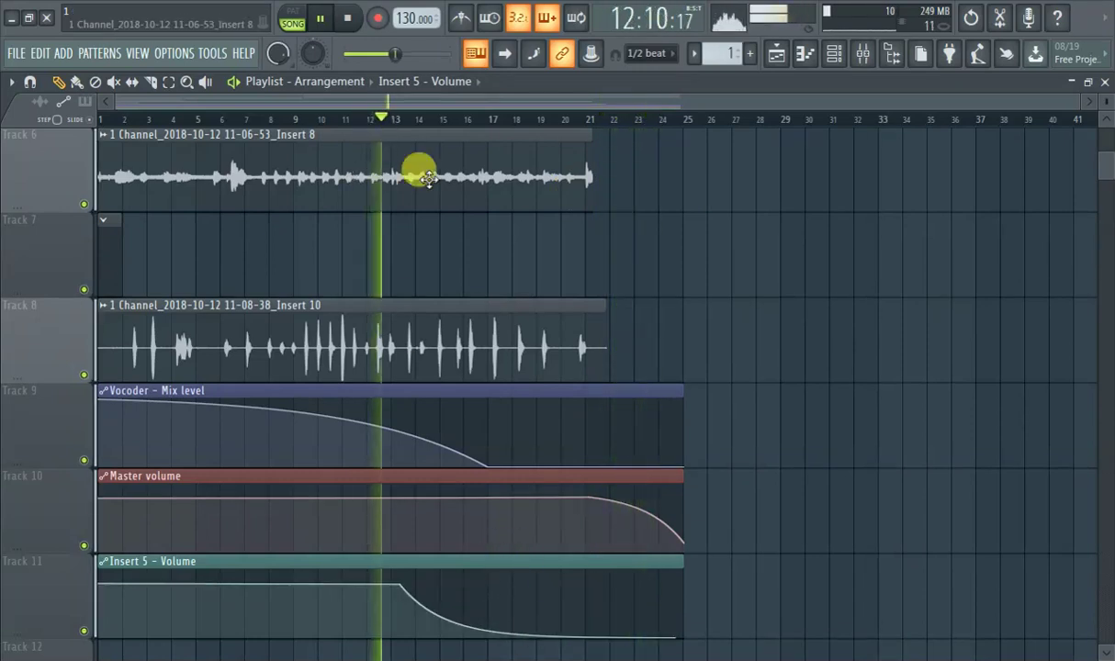
- Extend the start of the last Pattern 3 clip on Track 3 back to 16:16:00, making it 8:02:00 long
scroll(418, 175, "up", 5)
scroll(437, 193, "down", 5)
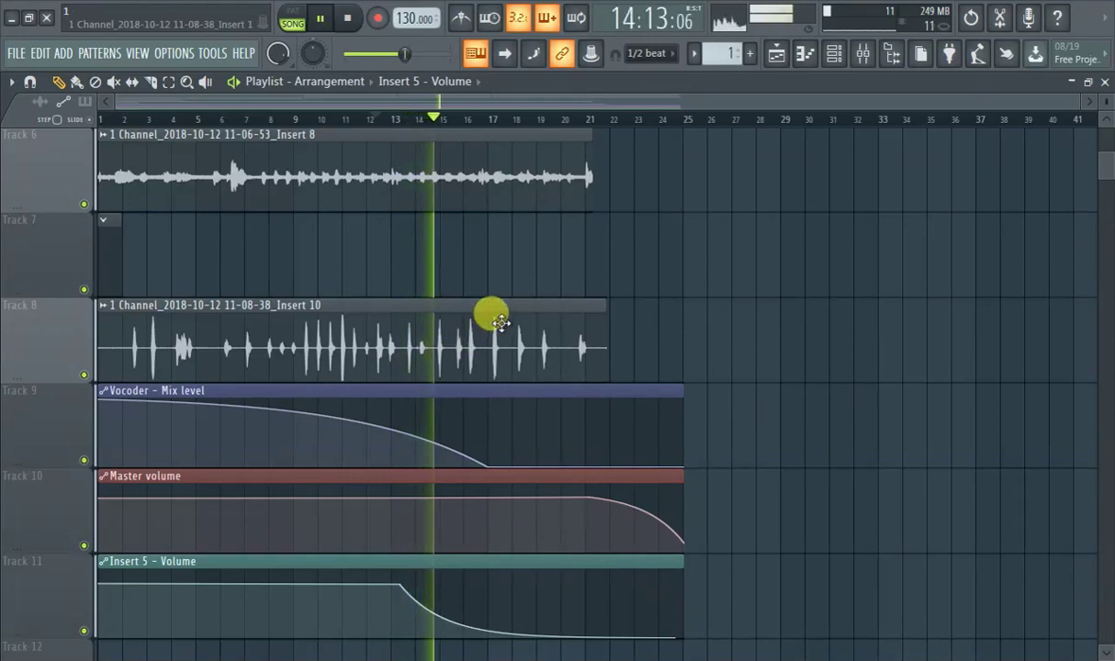
scroll(598, 321, "up", 5)
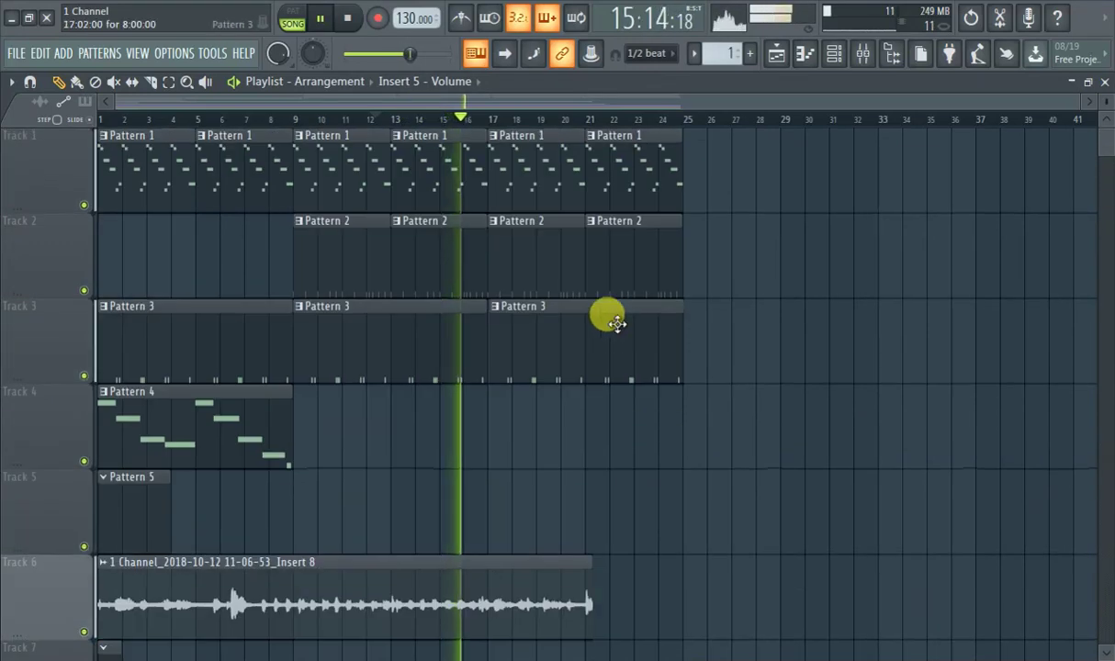
left_click(429, 338)
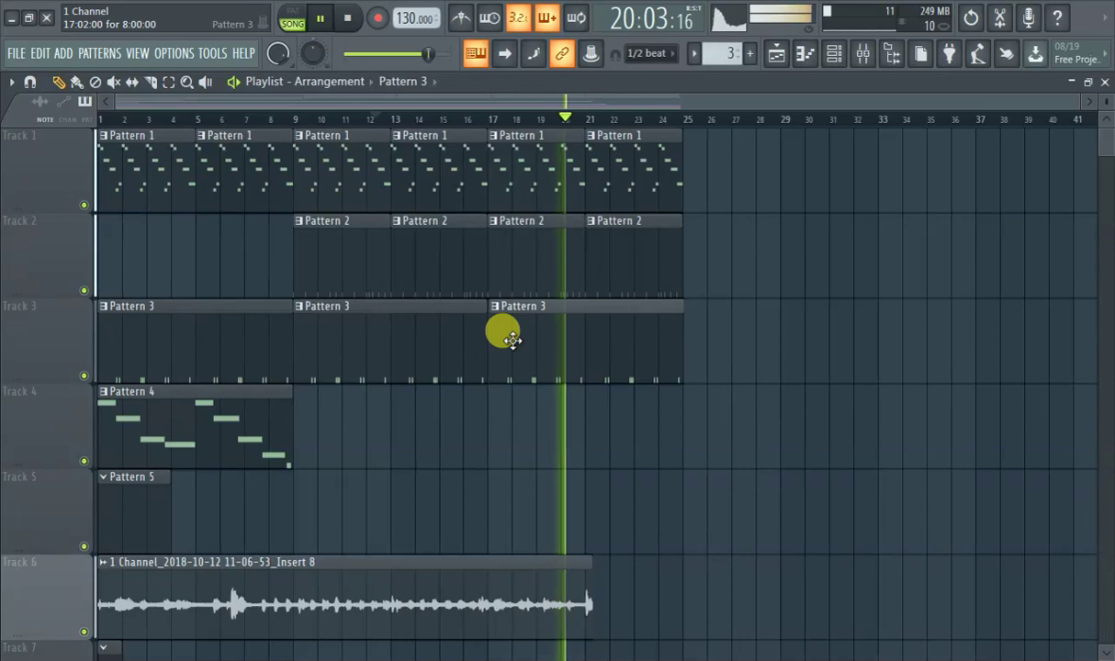
left_click_drag(512, 340, 511, 343)
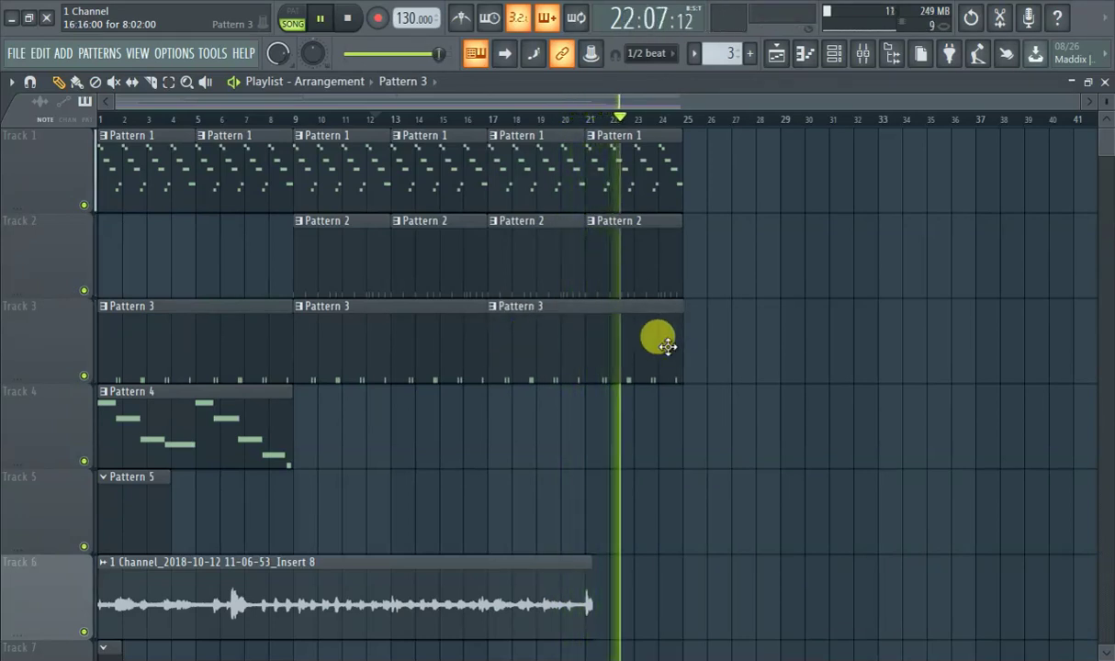
- Restart playback from the beginning of the song and review the automation clips against the audio tracks
left_click_drag(121, 119, 58, 154)
scroll(276, 223, "down", 5)
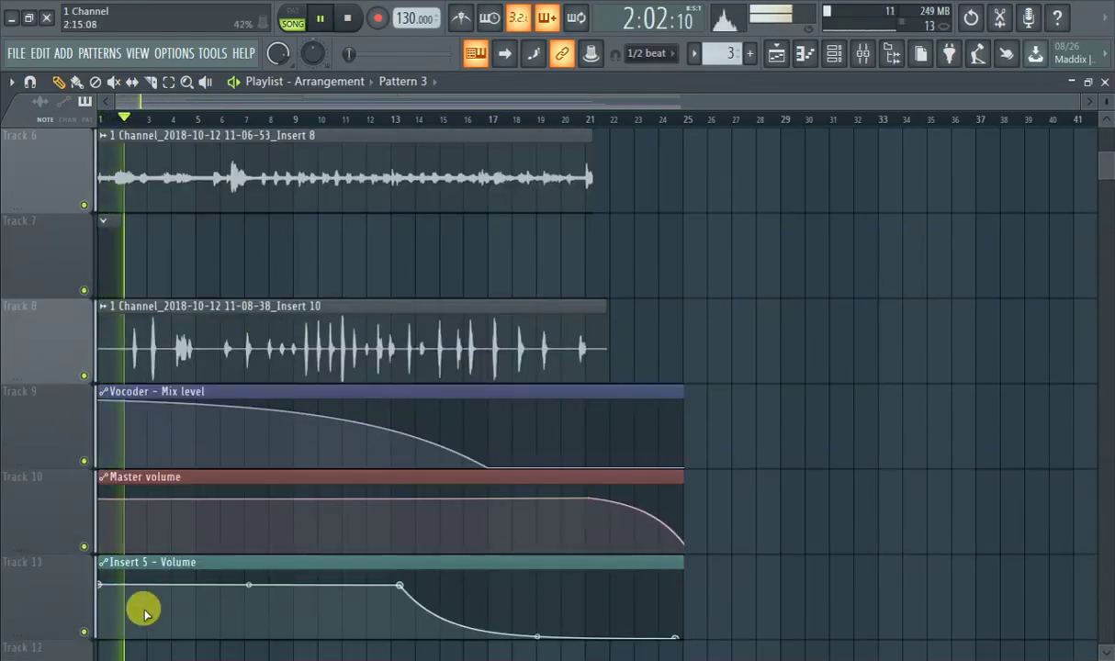
scroll(323, 490, "up", 5)
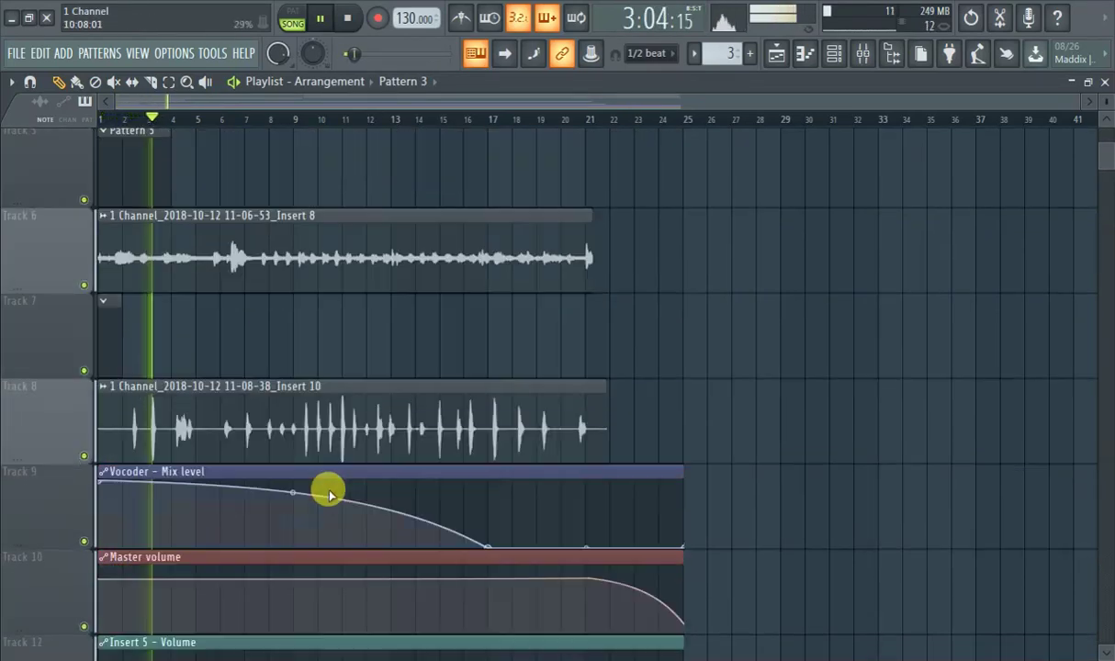